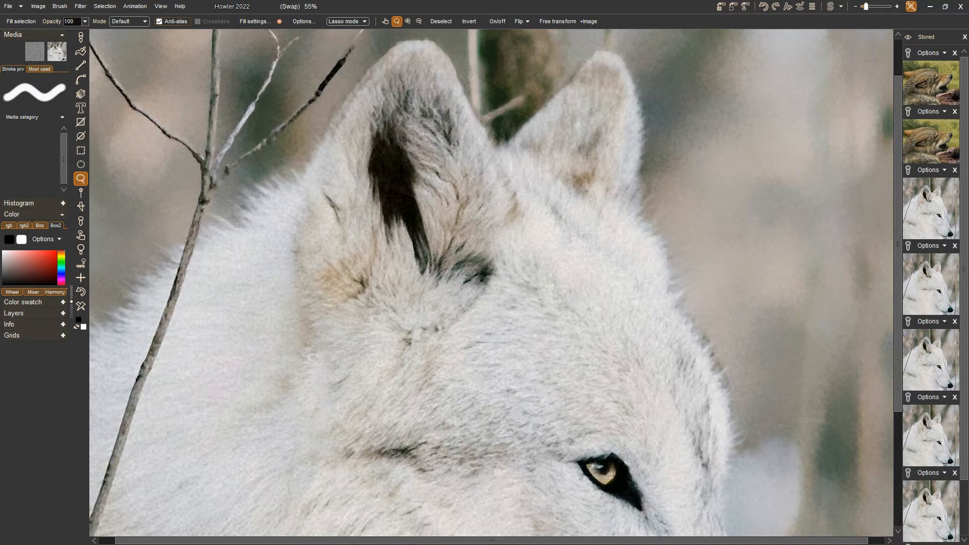
pyautogui.scroll(-5, 495, 282)
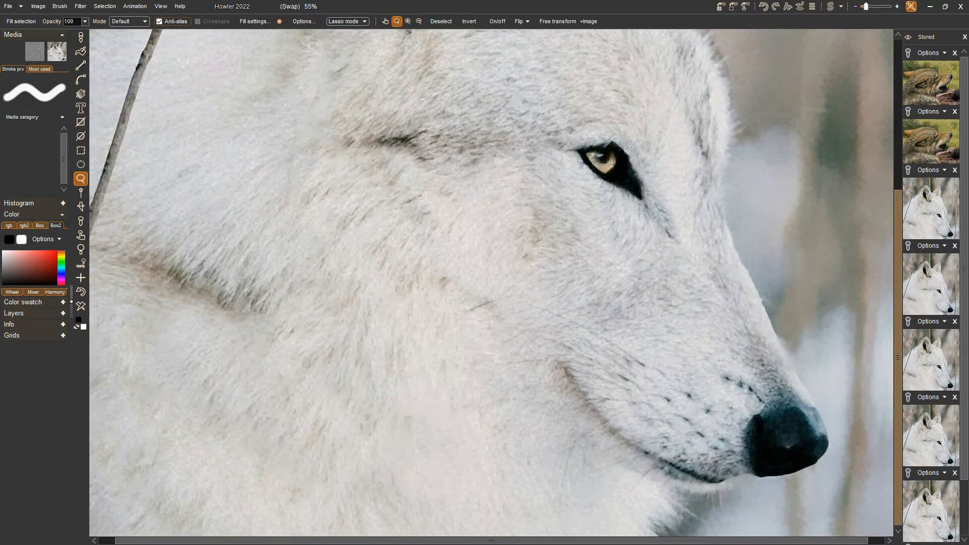
pyautogui.scroll(9, 495, 283)
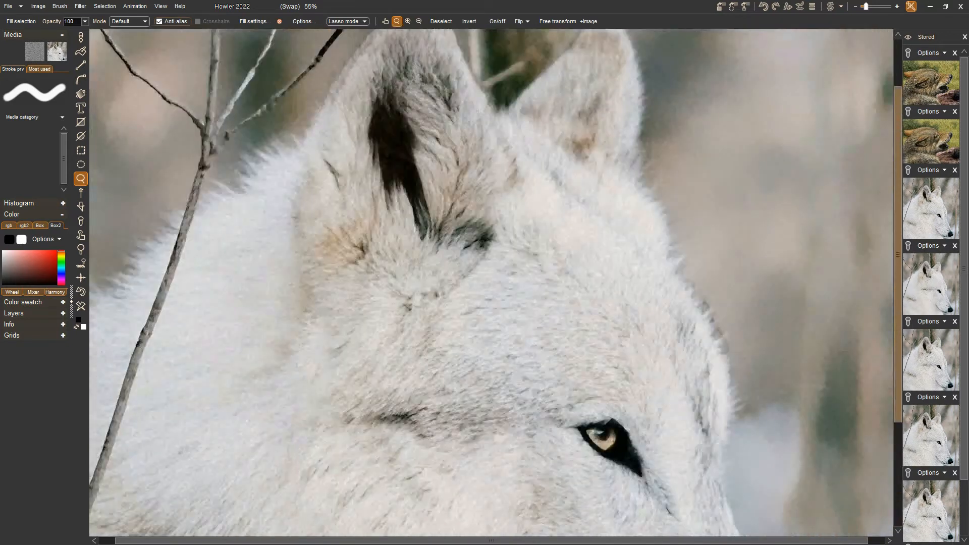
pyautogui.scroll(-8, 495, 283)
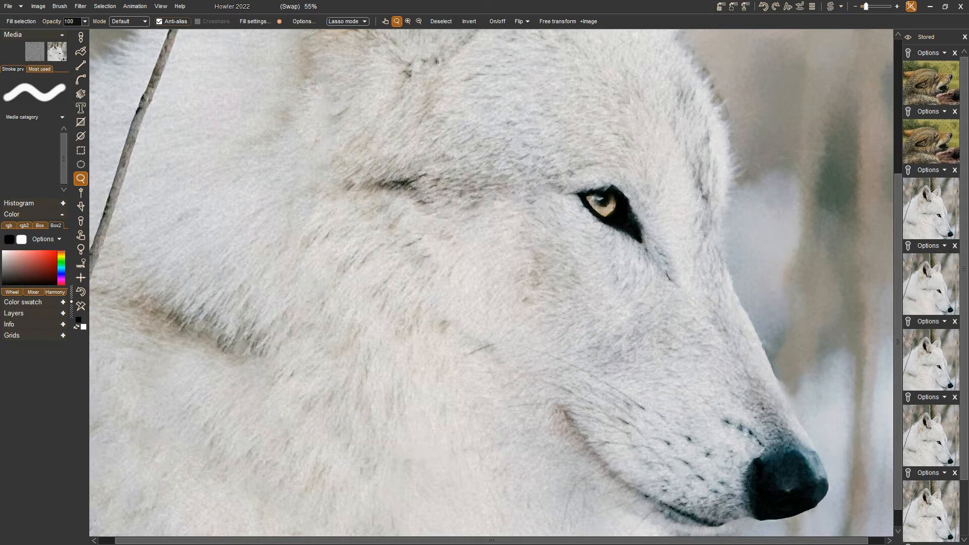
pyautogui.scroll(5, 496, 283)
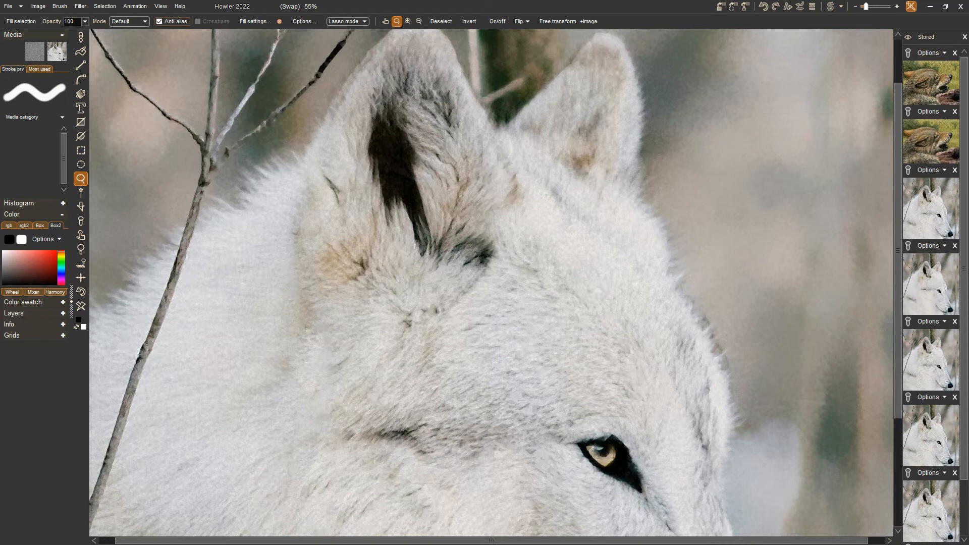
# Step: Open the recent image 3KRRJBIIR5DHPBI5F7TI6RELTY-scaled.jpg, discarding the current changes
pyautogui.click(21, 6)
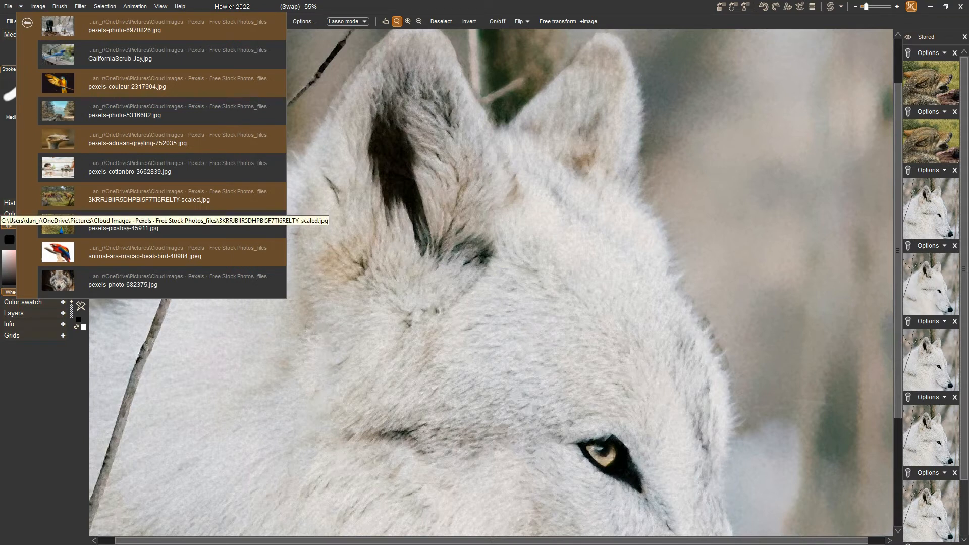
pyautogui.click(149, 200)
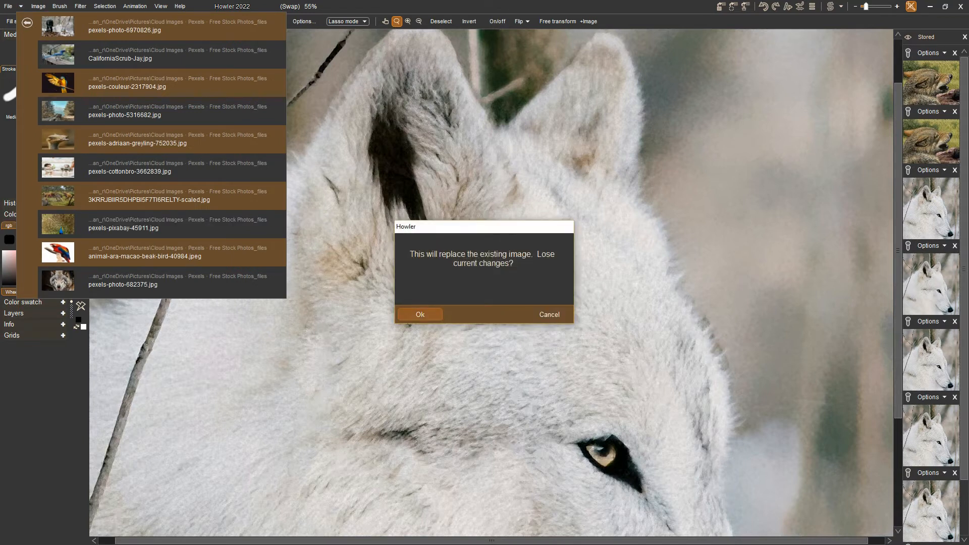
pyautogui.click(420, 314)
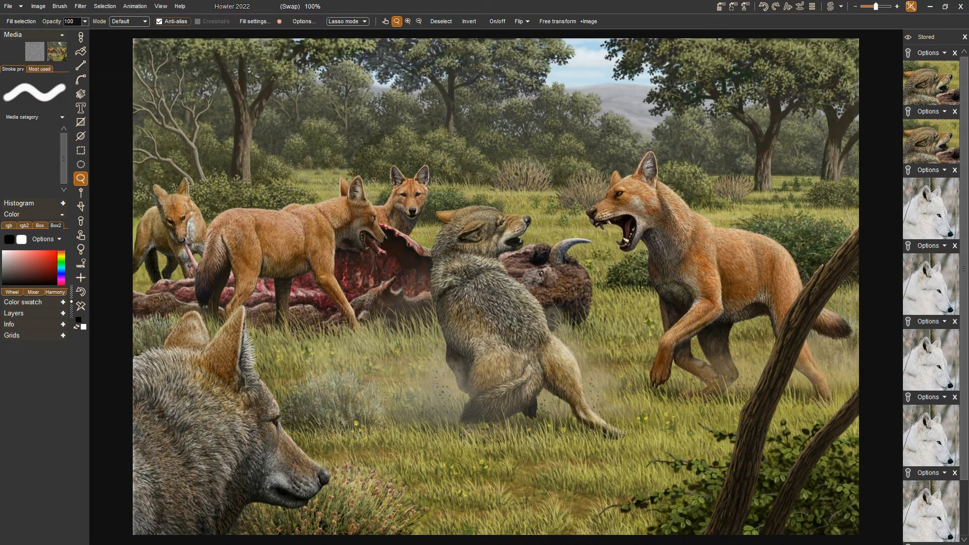
# Step: Crop the image to a rectangular selection around the head of the grey wolf in the centre
pyautogui.press('m')
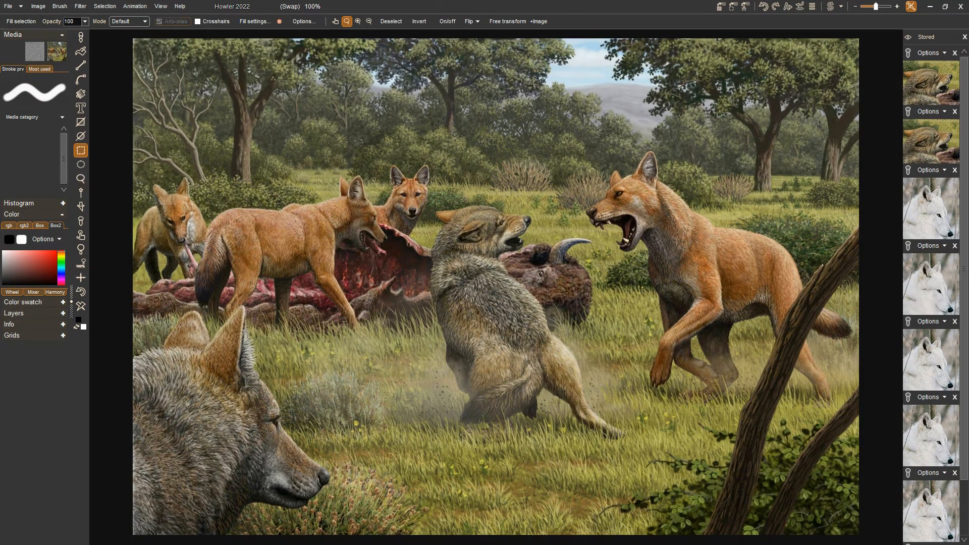
pyautogui.moveTo(426, 192); pyautogui.dragTo(540, 269)
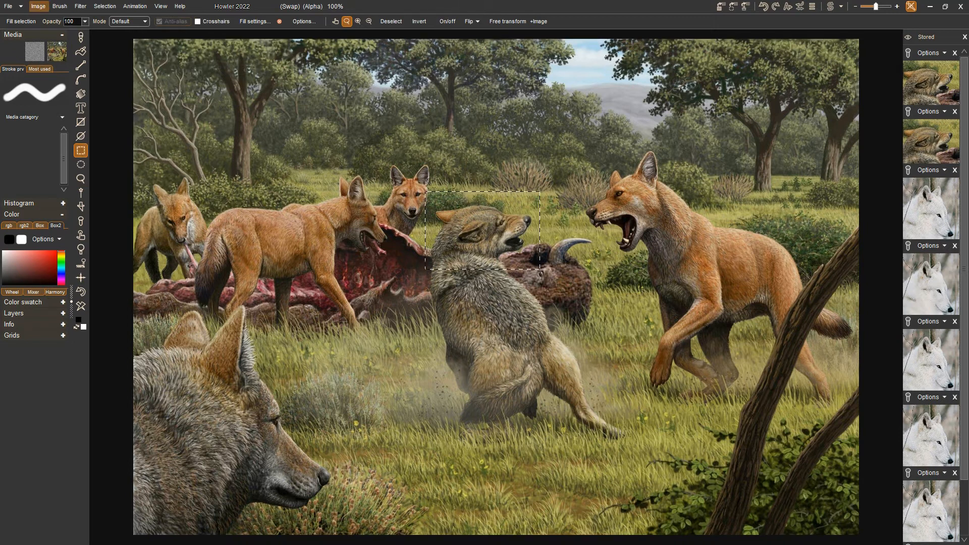
pyautogui.click(38, 6)
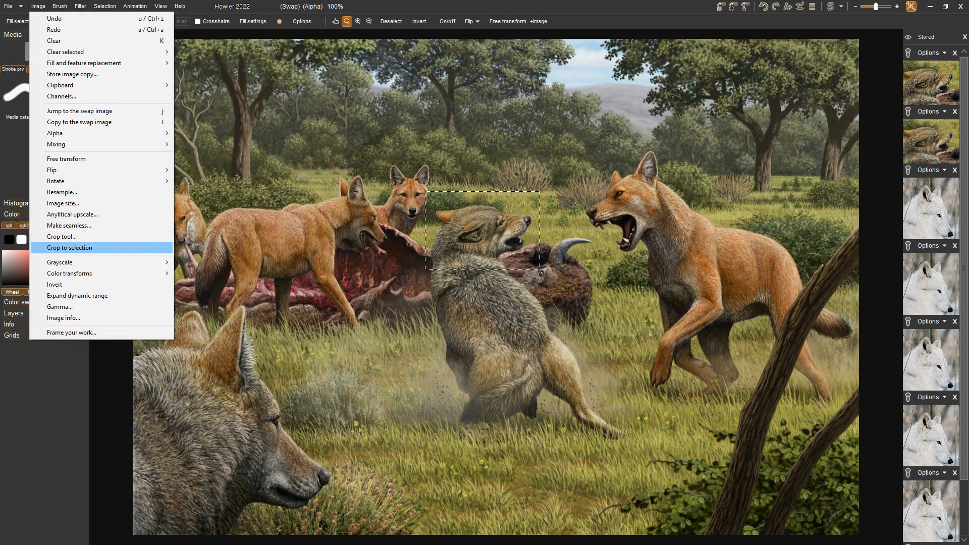
pyautogui.click(70, 248)
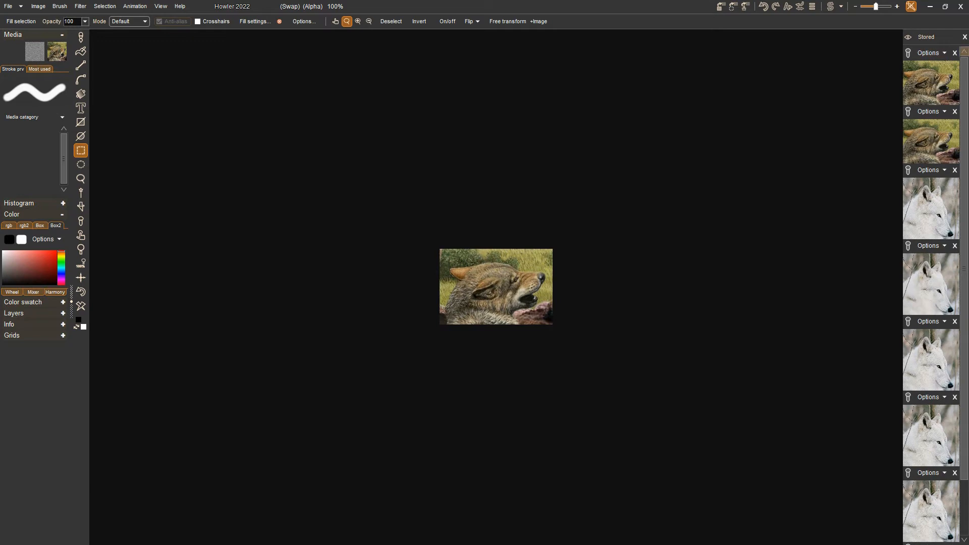
# Step: Remove the two old wolf-head crops from the stored images and store a copy of the new crop
pyautogui.click(954, 53)
pyautogui.click(954, 53)
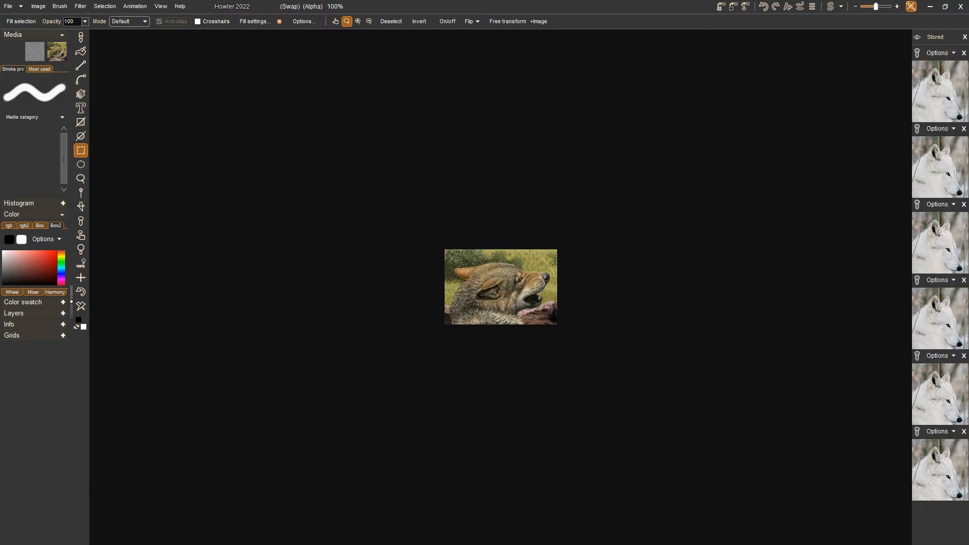
pyautogui.click(720, 6)
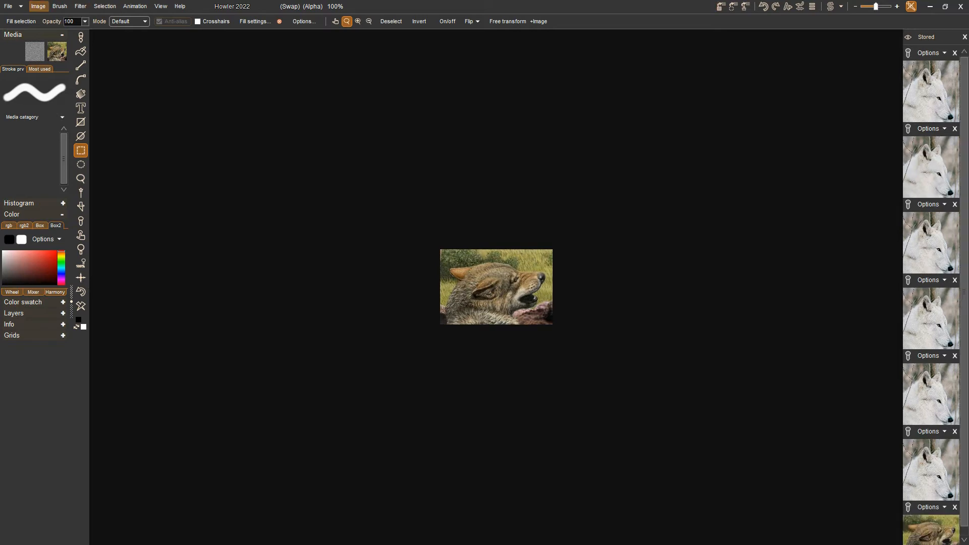
# Step: Start an Anylitical Upscale of the cropped wolf head with search distance 28 and block size 15x15
pyautogui.click(38, 6)
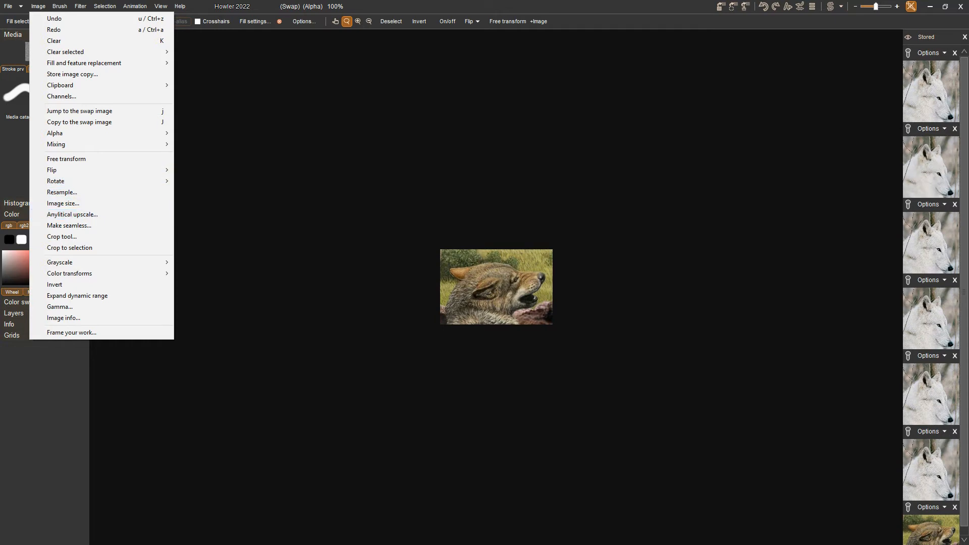
pyautogui.click(73, 214)
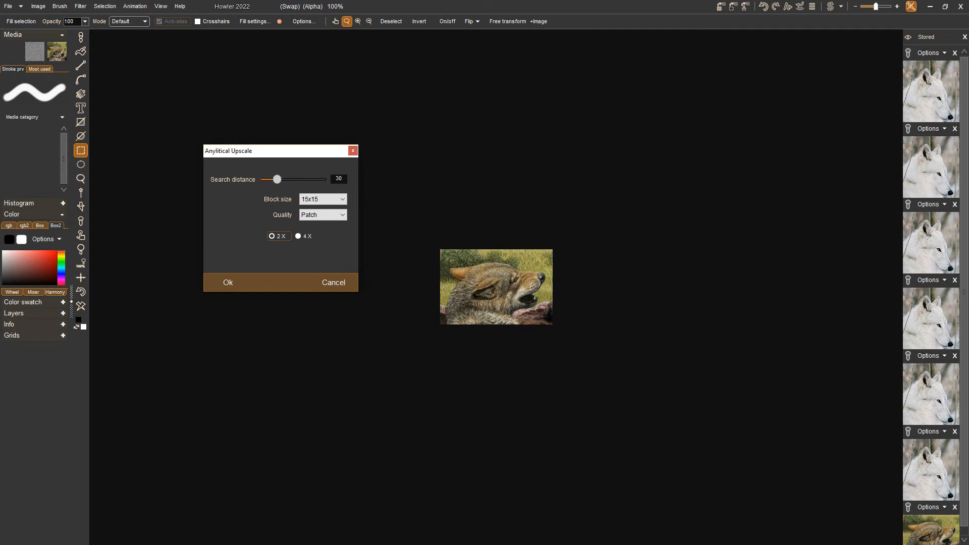
pyautogui.moveTo(277, 179); pyautogui.dragTo(322, 179)
pyautogui.moveTo(322, 179); pyautogui.dragTo(276, 179)
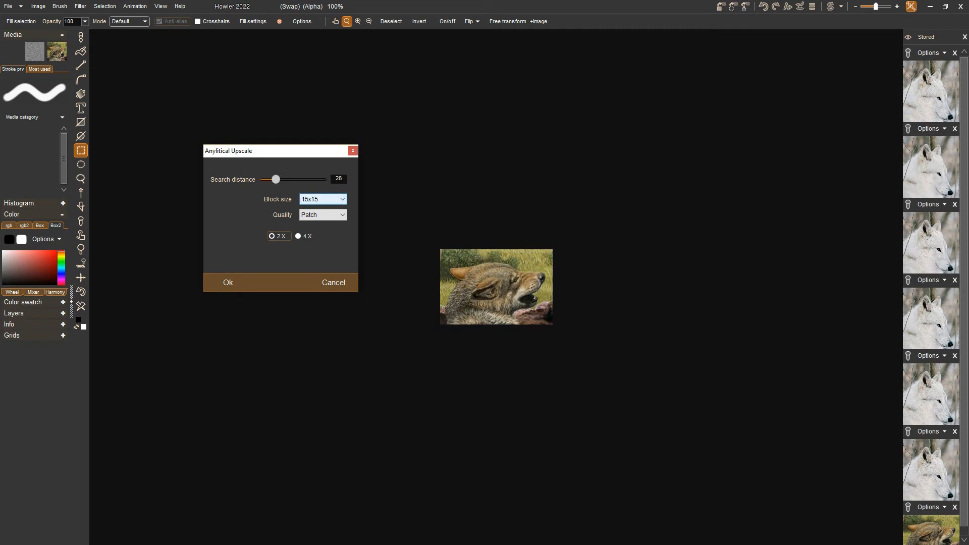
pyautogui.click(323, 198)
pyautogui.press('Return')
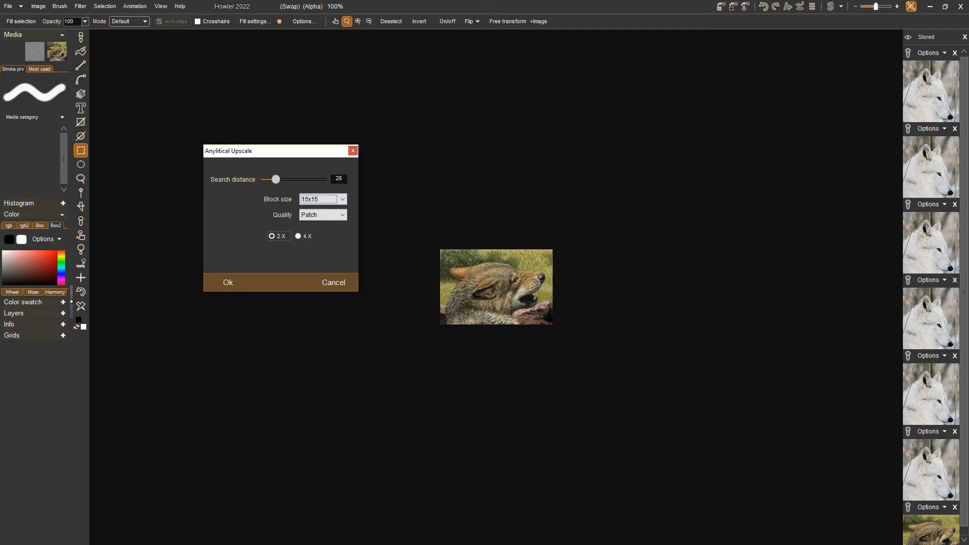
# Step: Keep the upscale quality at Patch, choose 4X enlargement and run the upscale
pyautogui.press('Tab')
pyautogui.hotkey('alt', 'Down')
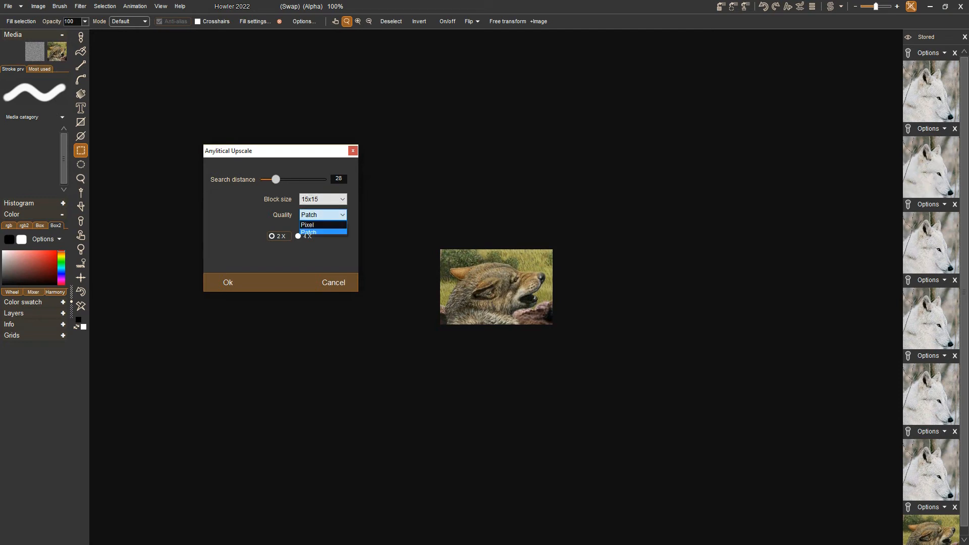
pyautogui.press('Return')
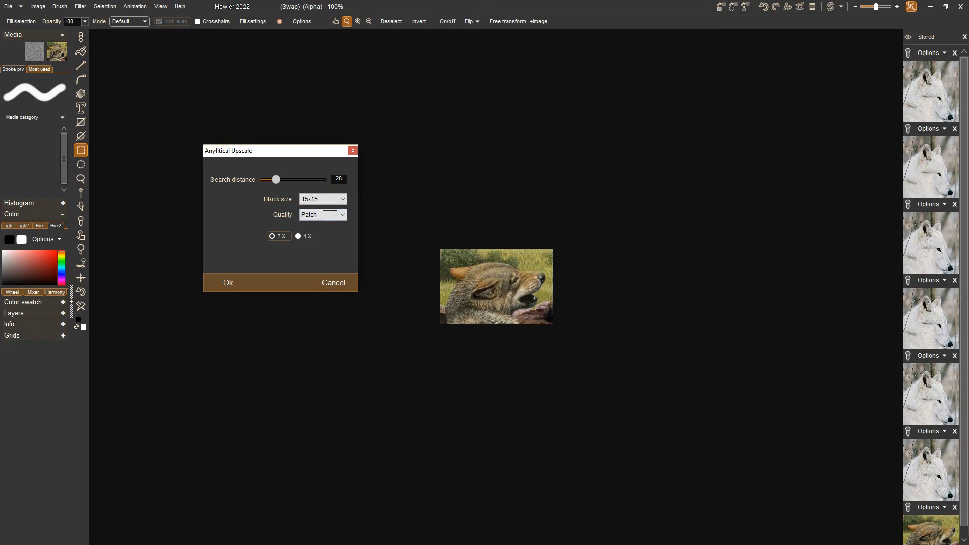
pyautogui.hotkey('alt', 'Down')
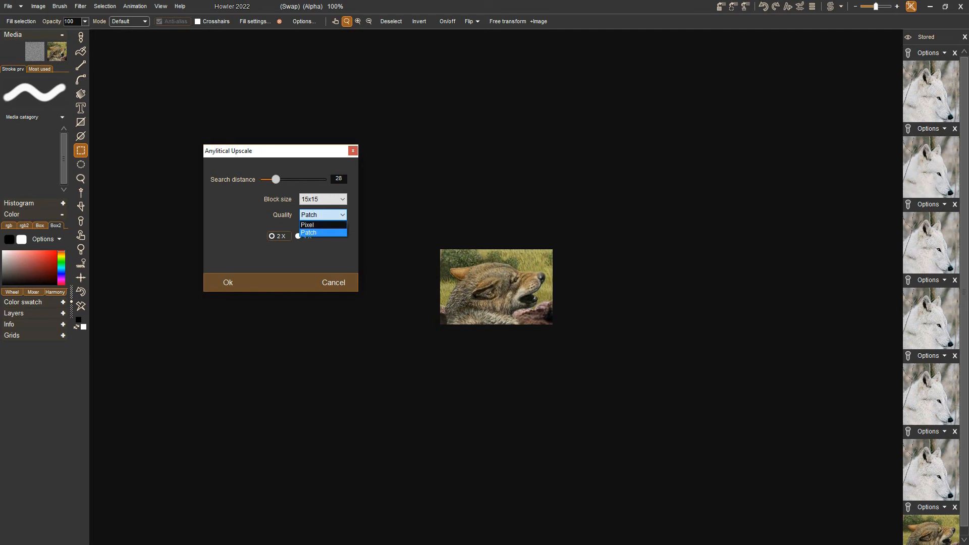
pyautogui.press('Return')
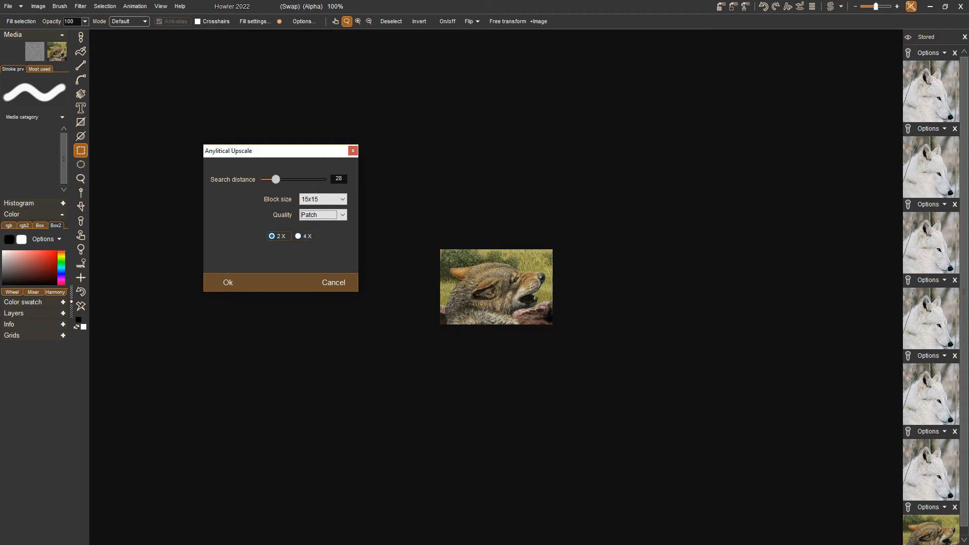
pyautogui.click(298, 236)
pyautogui.click(228, 282)
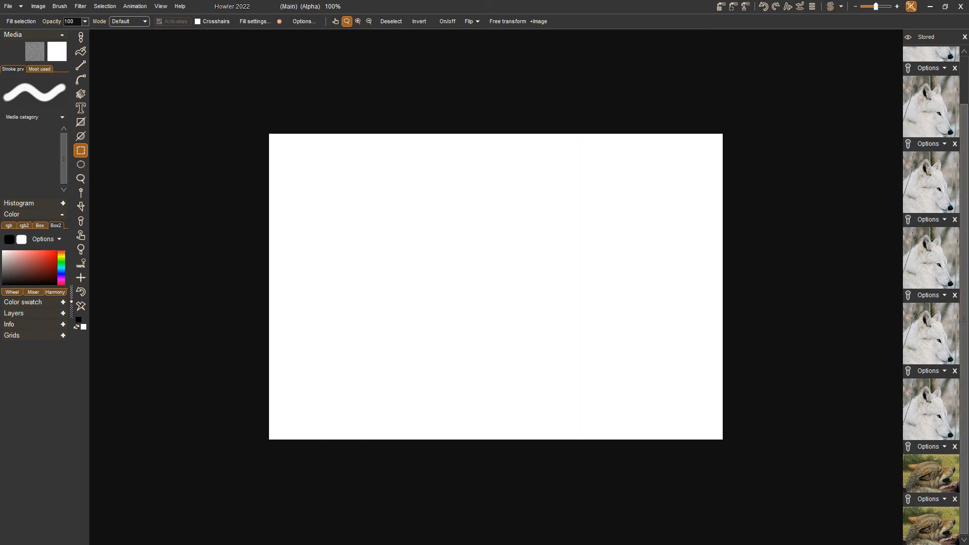
# Step: Paste the stored wolf-head crop into the blank main image, scaled to fit
pyautogui.hotkey('ctrl', 'v')
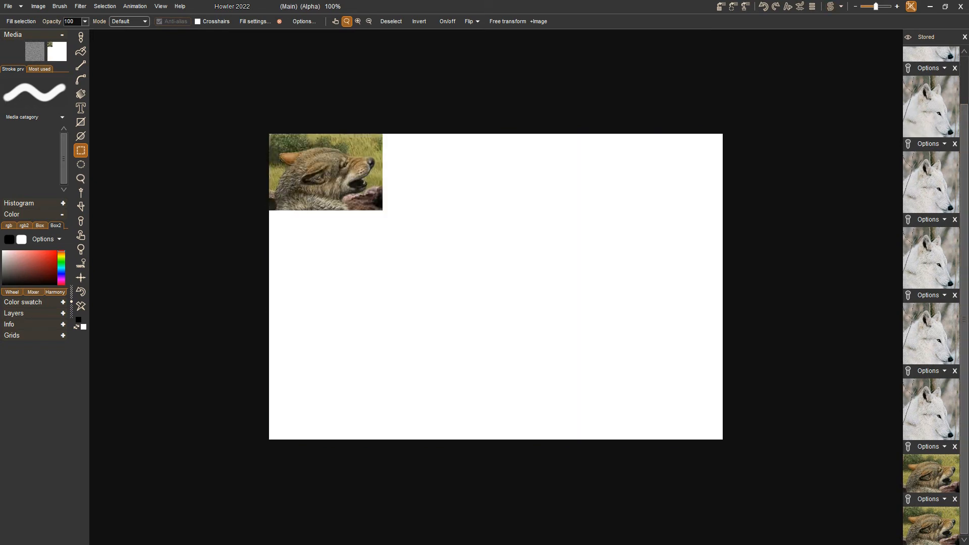
pyautogui.click(929, 446)
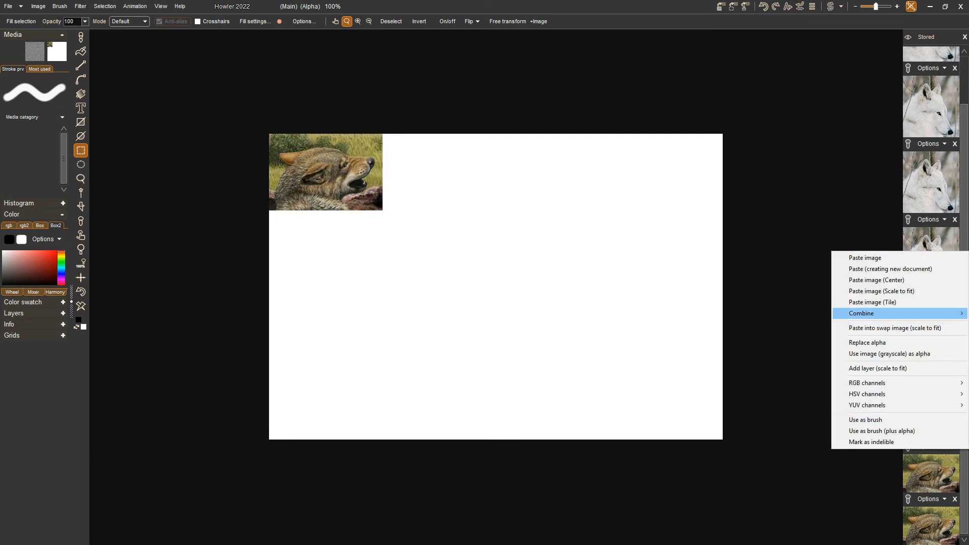
pyautogui.click(882, 292)
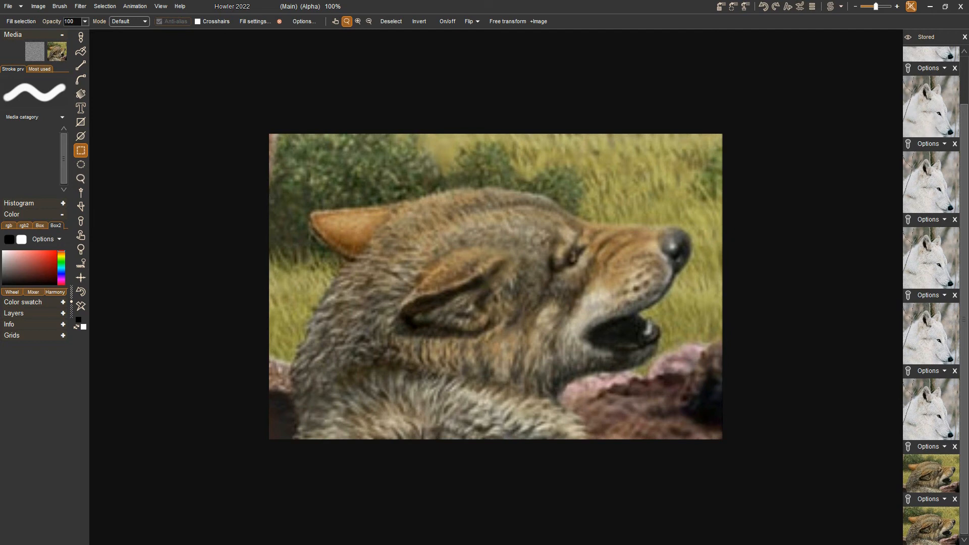
# Step: Switch back and forth between the scaled-to-fit paste and the analytically upscaled wolf head to compare their detail
pyautogui.press('s')
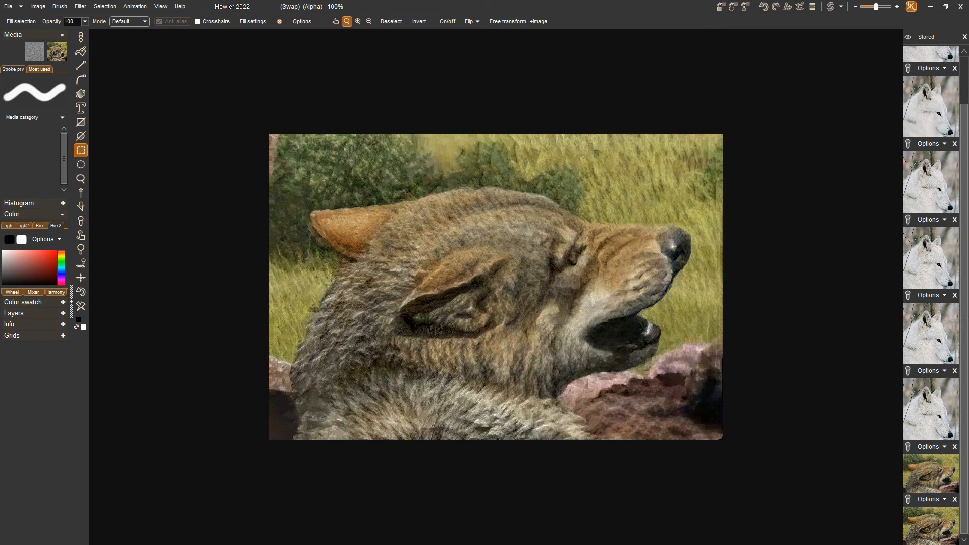
pyautogui.click(830, 6)
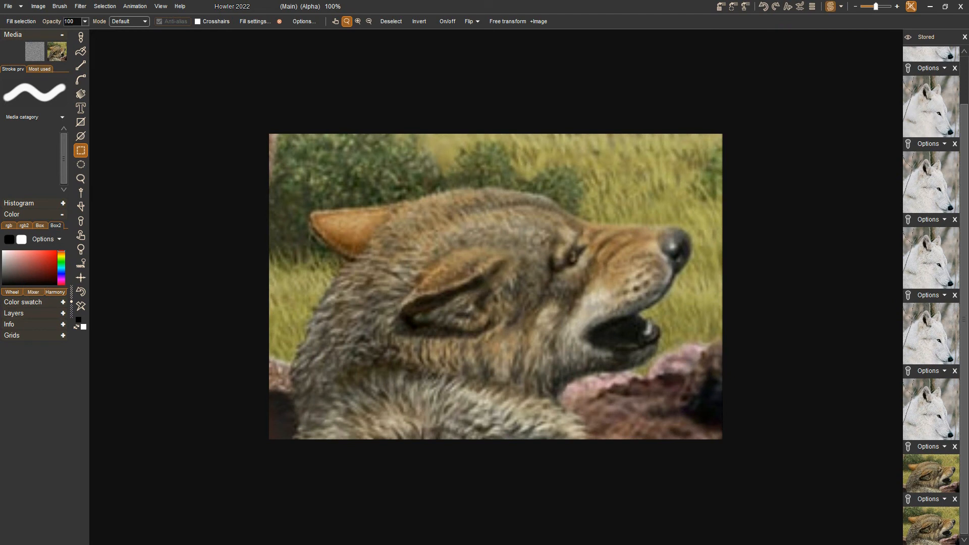
pyautogui.click(831, 6)
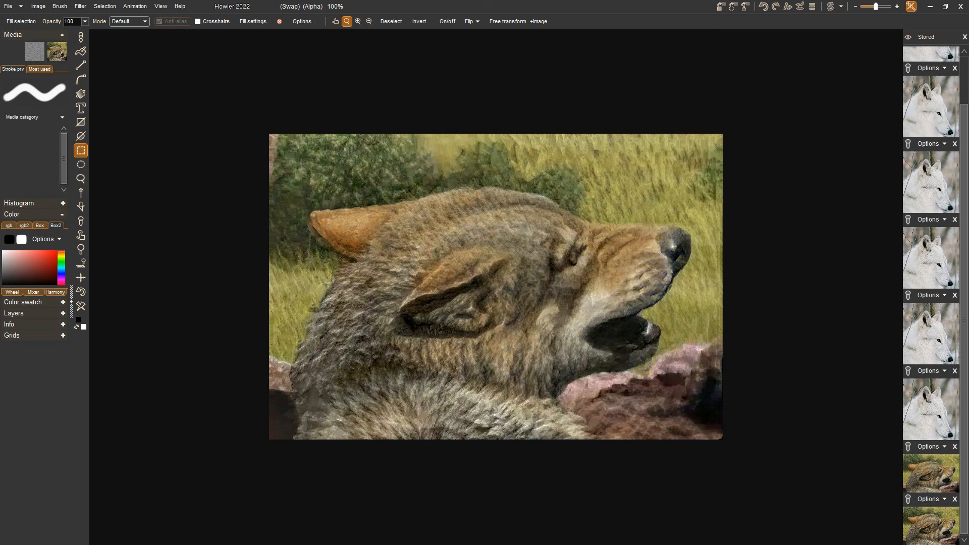
pyautogui.click(80, 6)
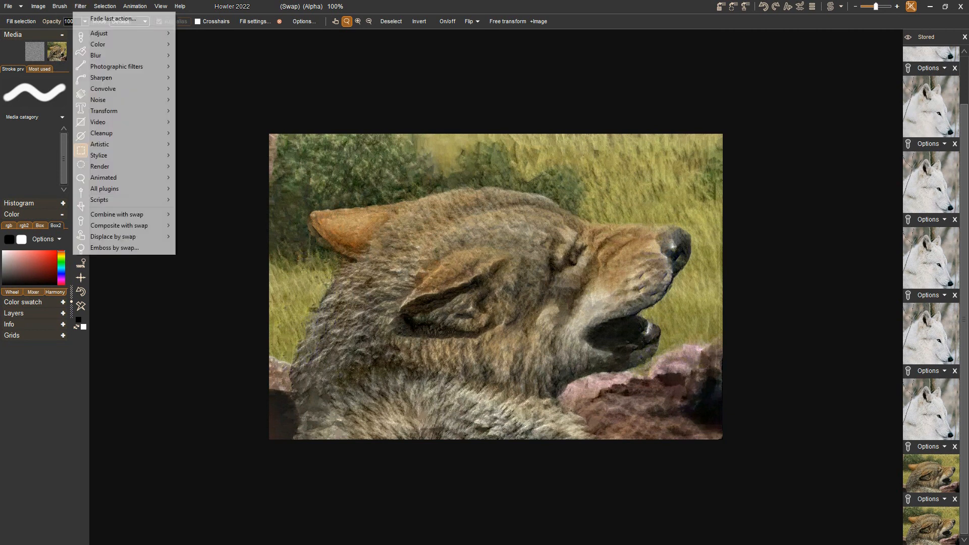
pyautogui.moveTo(111, 77)
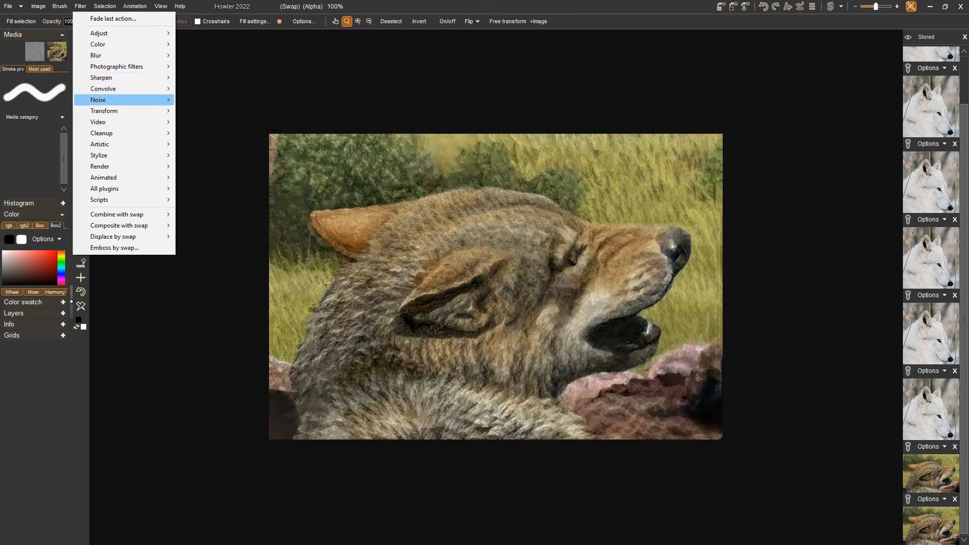
pyautogui.moveTo(101, 99)
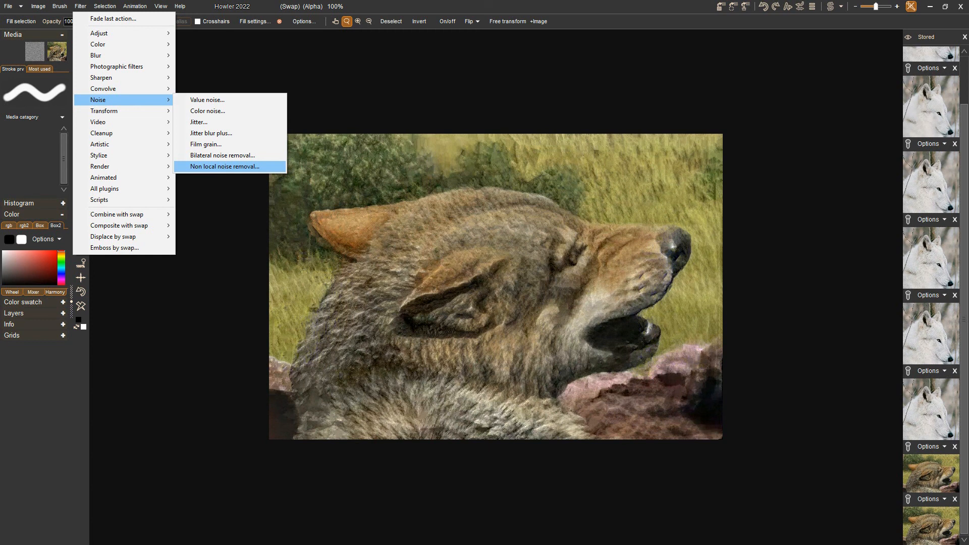
pyautogui.press('Down')
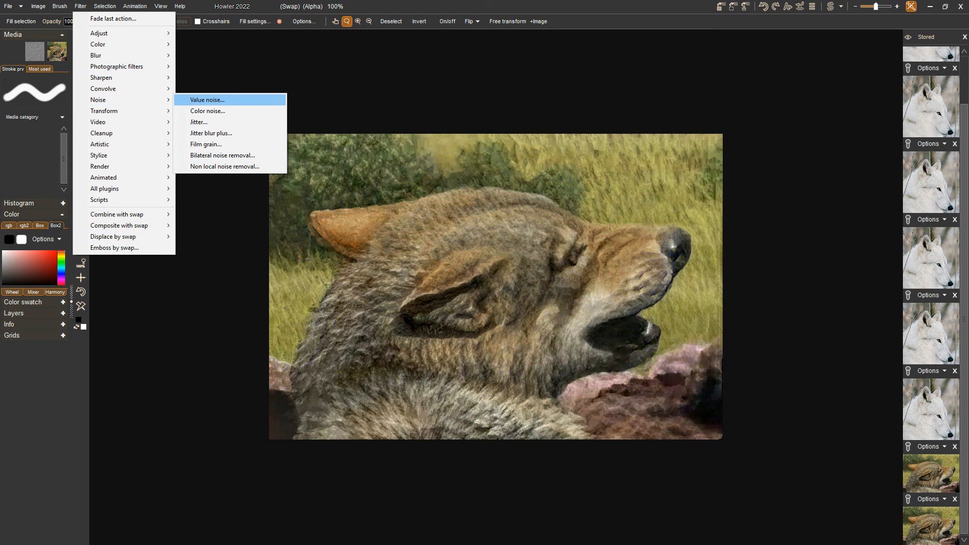
pyautogui.press('Escape')
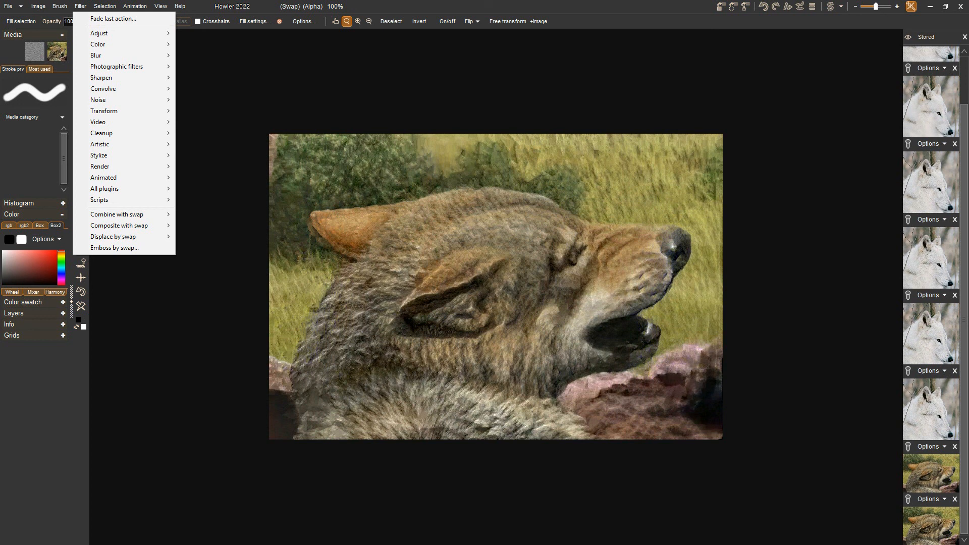
pyautogui.moveTo(101, 167)
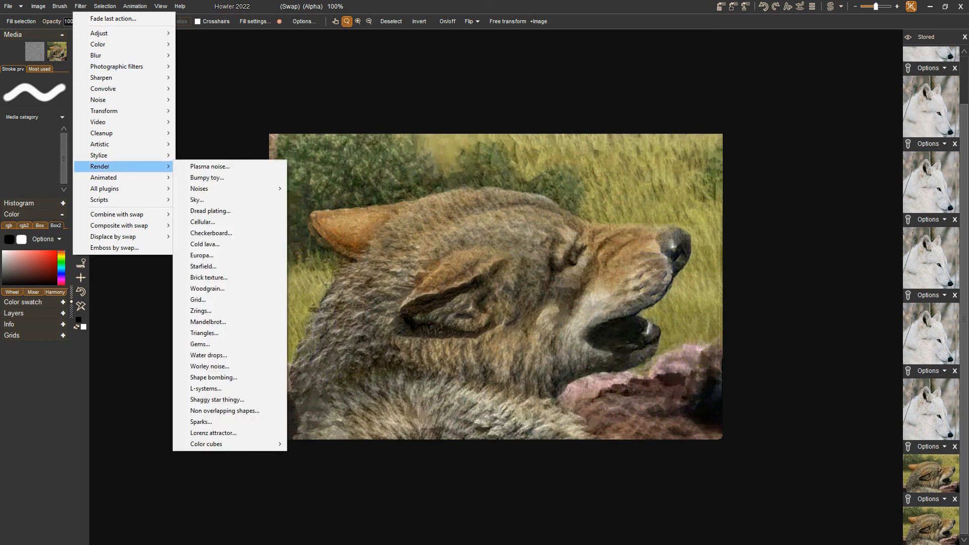
pyautogui.press('Escape')
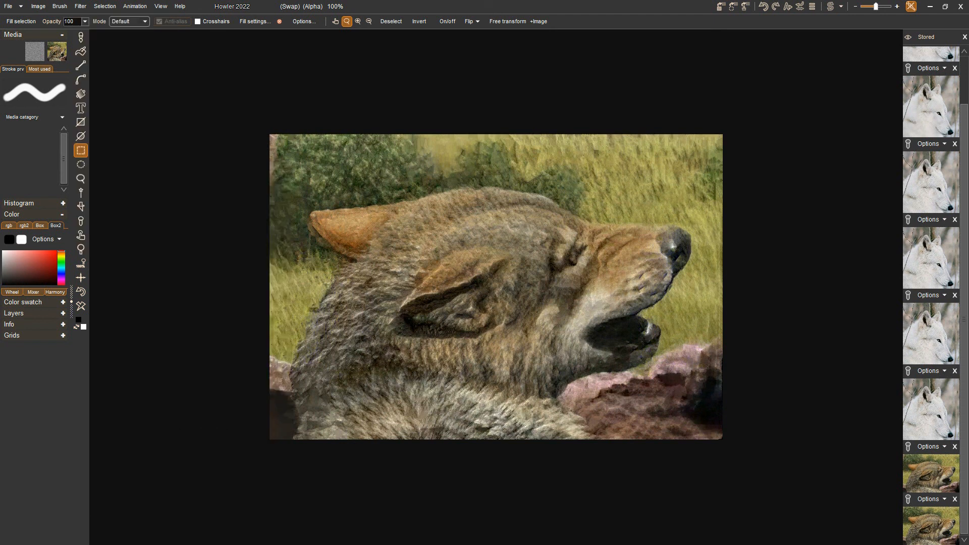